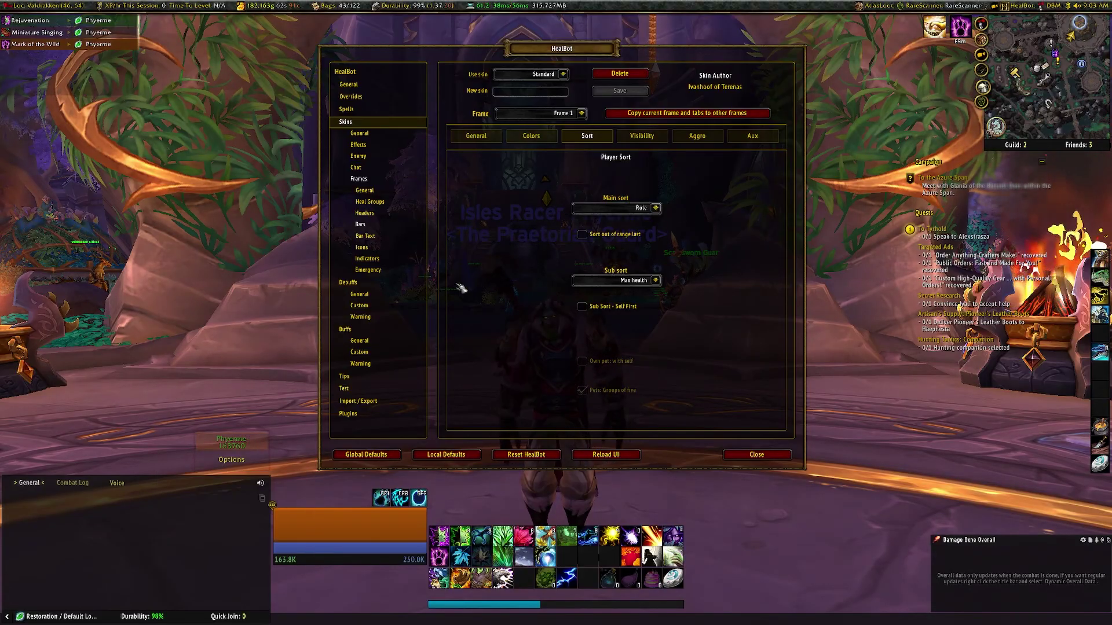
- Leave the main sort on Role and switch to the Player and Pet Visibility settings
{"action": "left_click", "coordinate": [655, 208]}
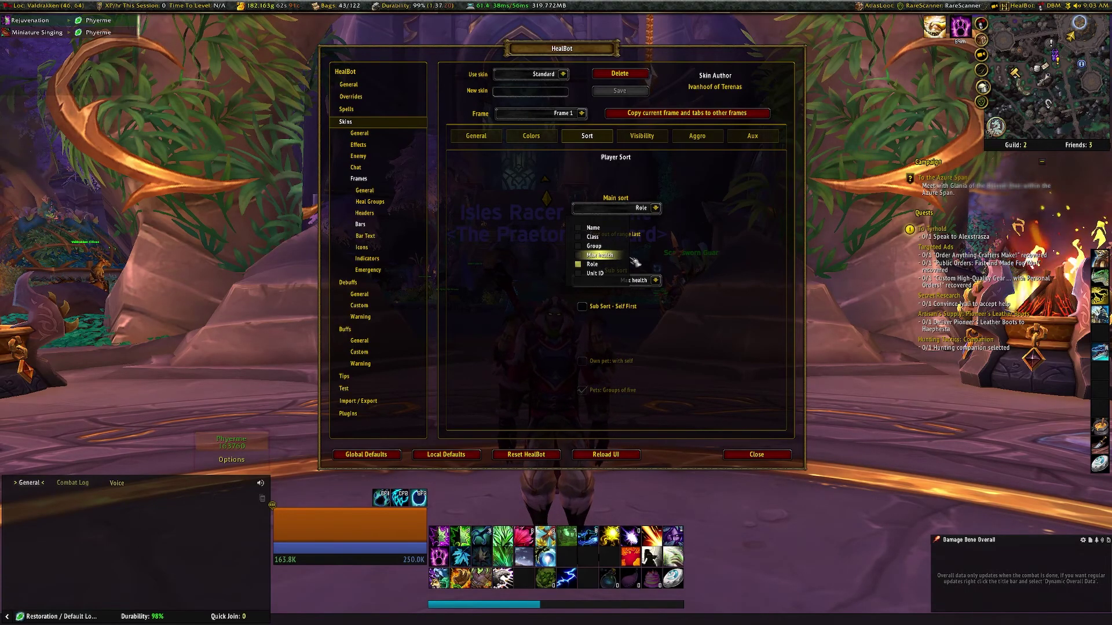
{"action": "left_click", "coordinate": [761, 288]}
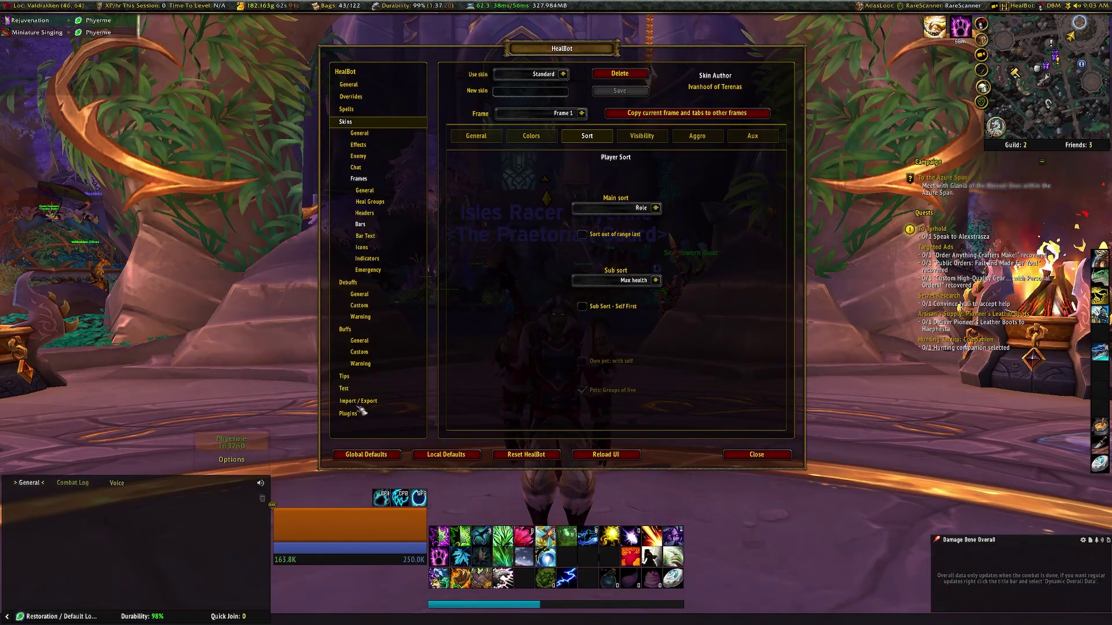
{"action": "left_click", "coordinate": [642, 136]}
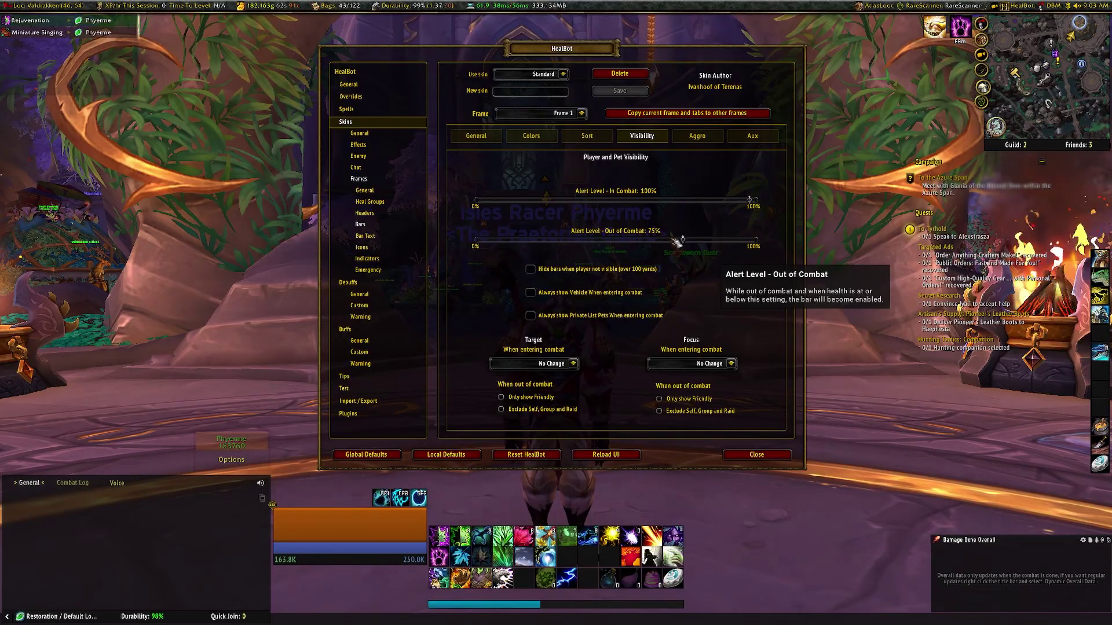
- Switch the HealBot Skins panel to the Aggro settings
{"action": "left_click", "coordinate": [710, 137]}
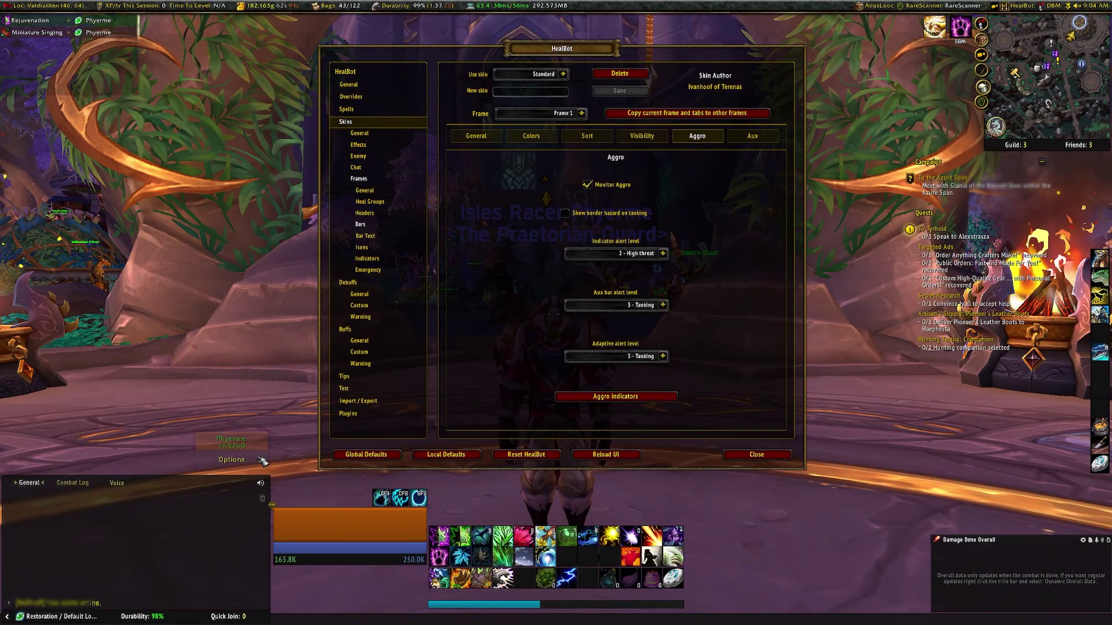
- Check the Aux bar assignments, then open the Bar Text name options
{"action": "left_click", "coordinate": [752, 135]}
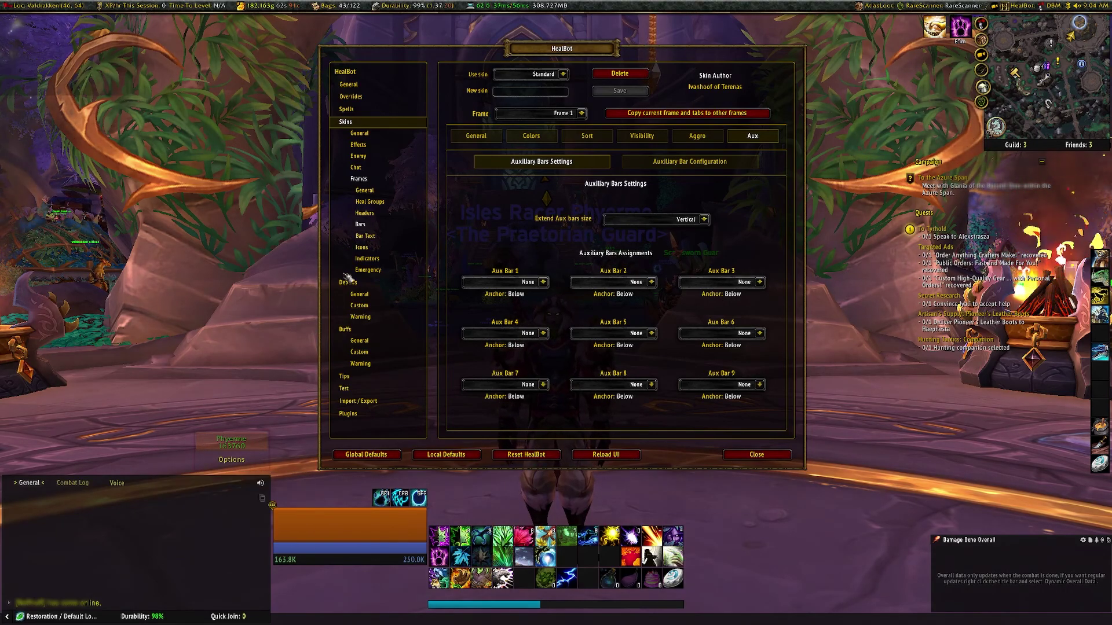
{"action": "left_click", "coordinate": [365, 236]}
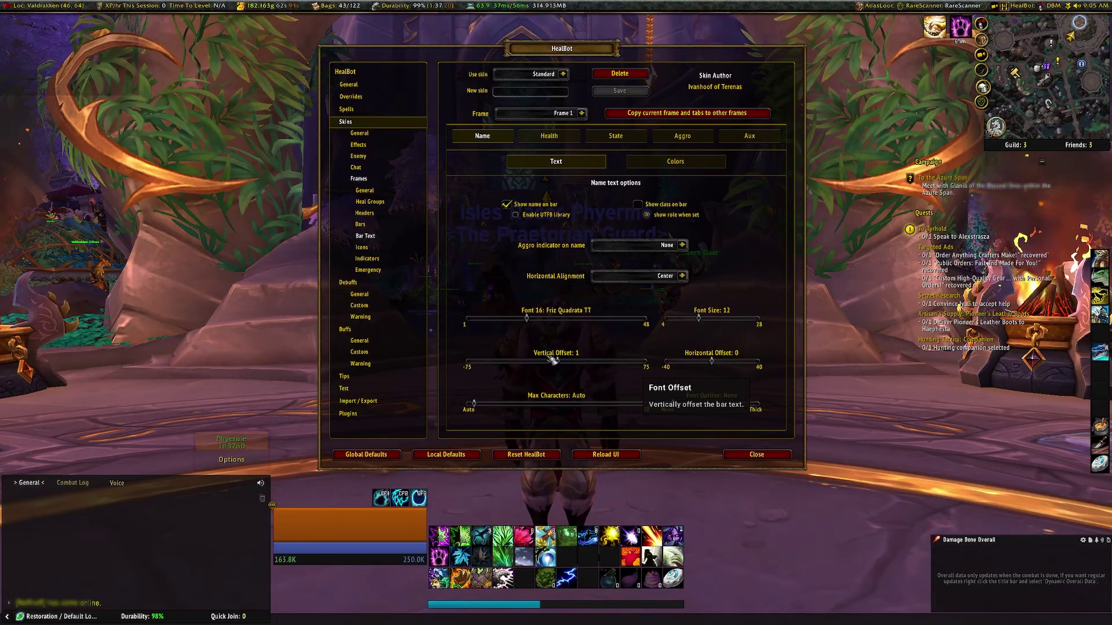
- Nudge the name text's horizontal offset, then bring up the Health text options
{"action": "left_click_drag", "start_coordinate": [713, 361], "coordinate": [713, 366]}
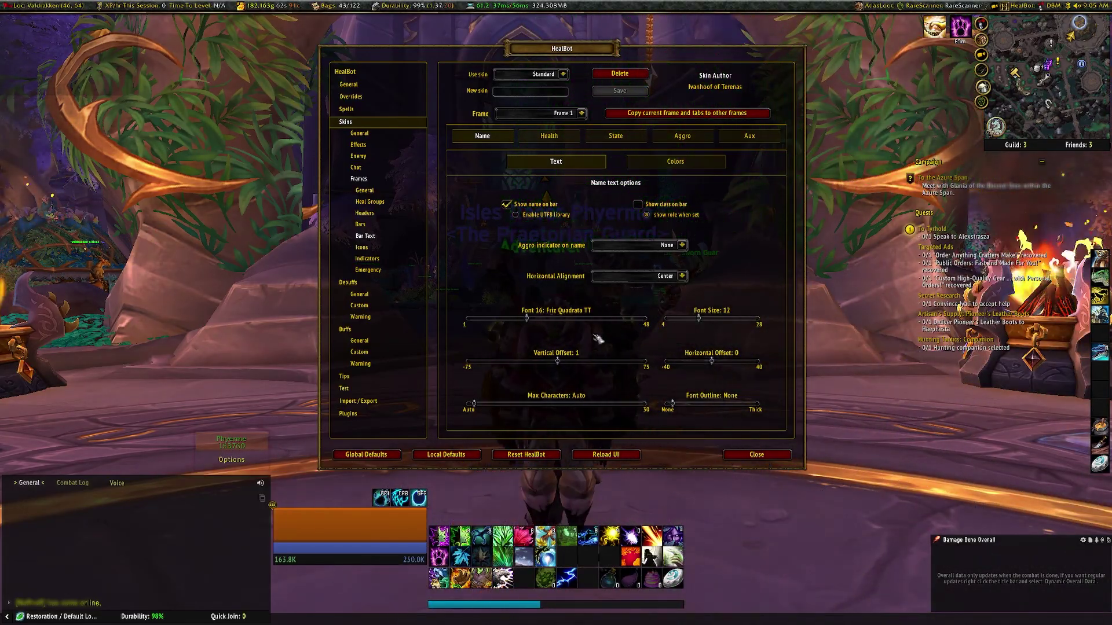
{"action": "left_click", "coordinate": [549, 135]}
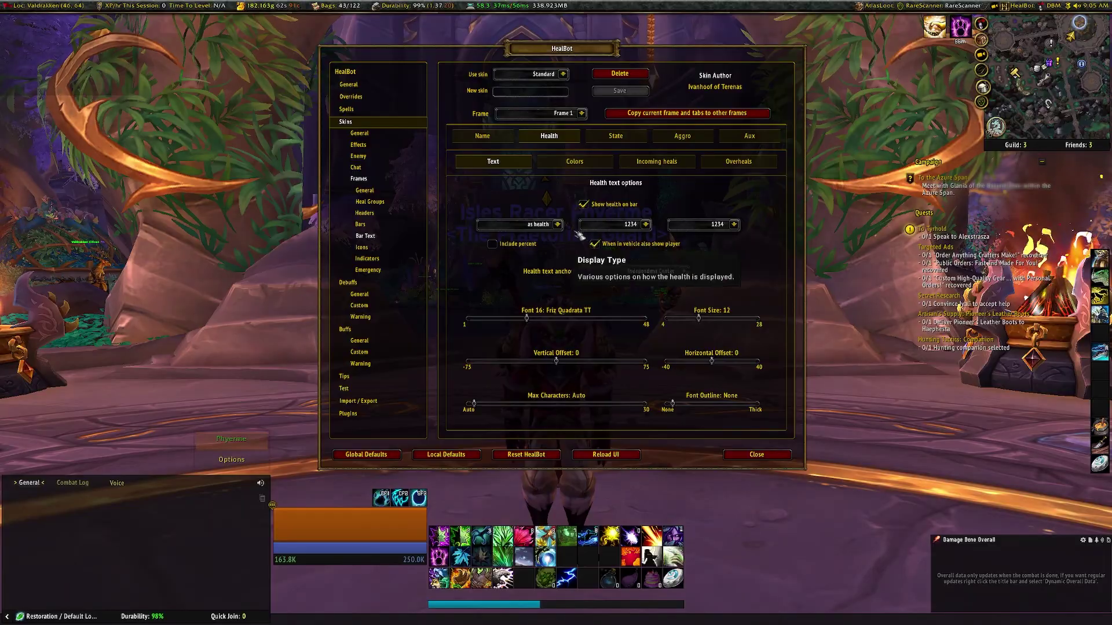
- Review the health text format, Colors, Incoming heals and Overheals settings, then open Icons
{"action": "left_click", "coordinate": [646, 224]}
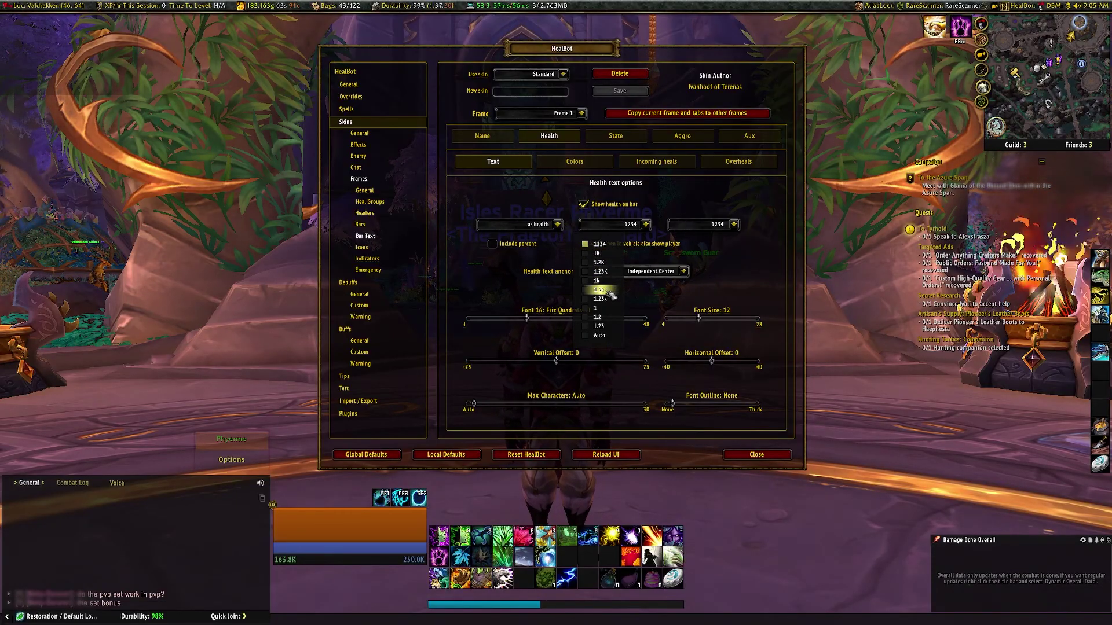
{"action": "left_click", "coordinate": [705, 214]}
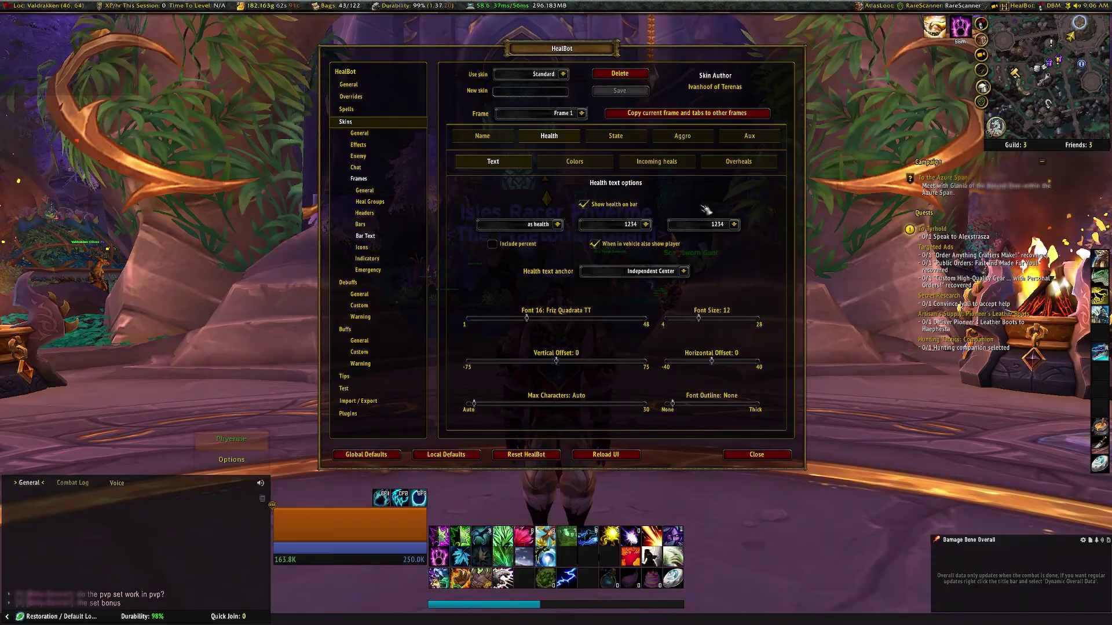
{"action": "left_click", "coordinate": [585, 163]}
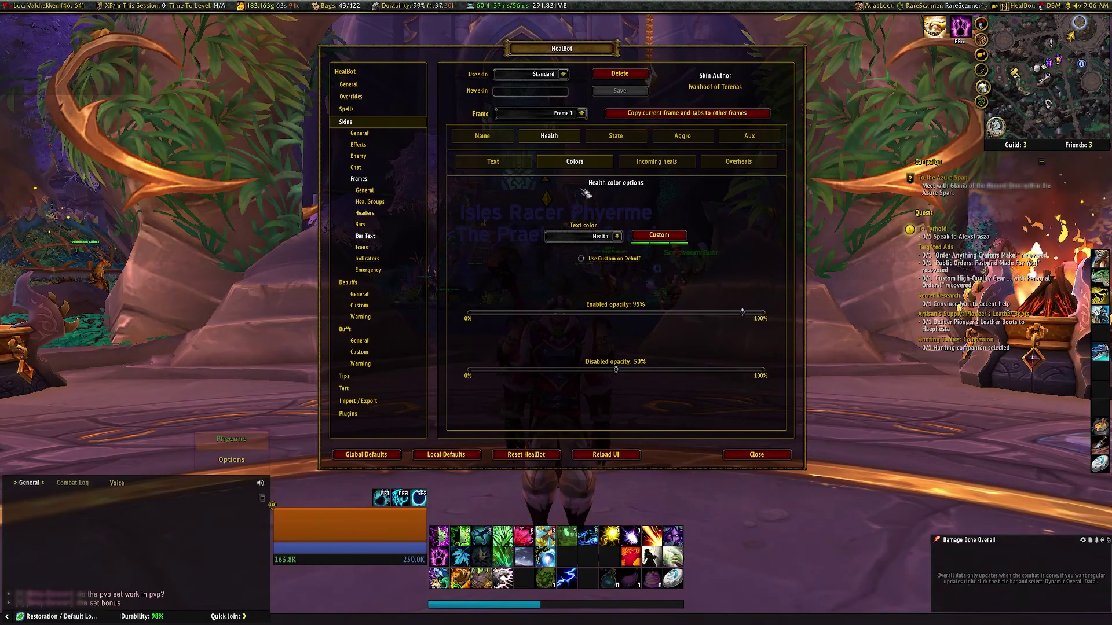
{"action": "left_click", "coordinate": [660, 163]}
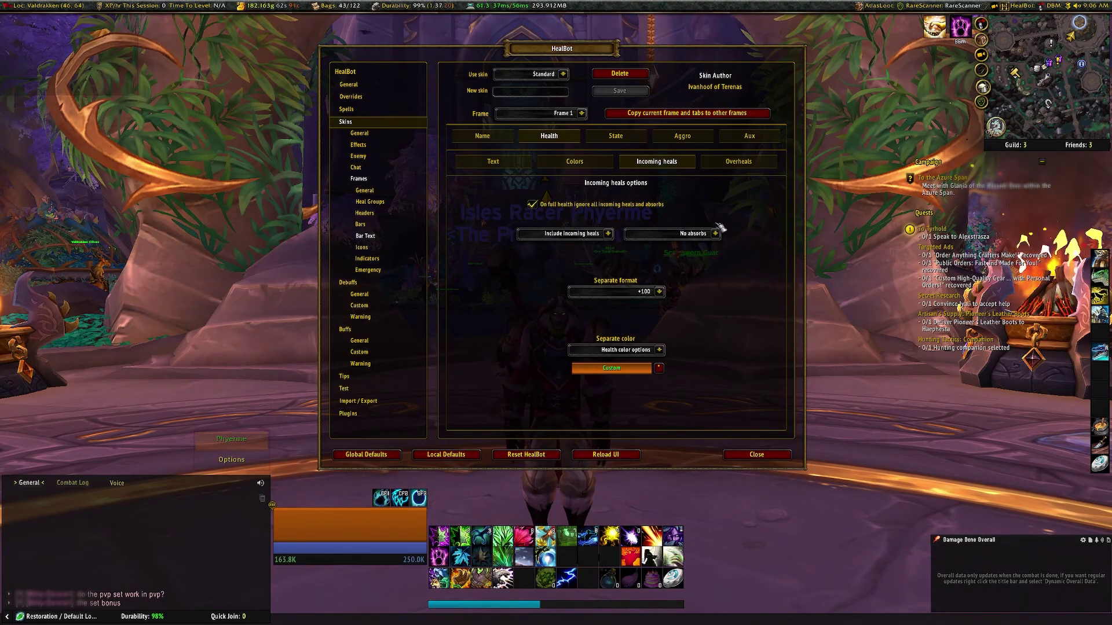
{"action": "left_click", "coordinate": [745, 167]}
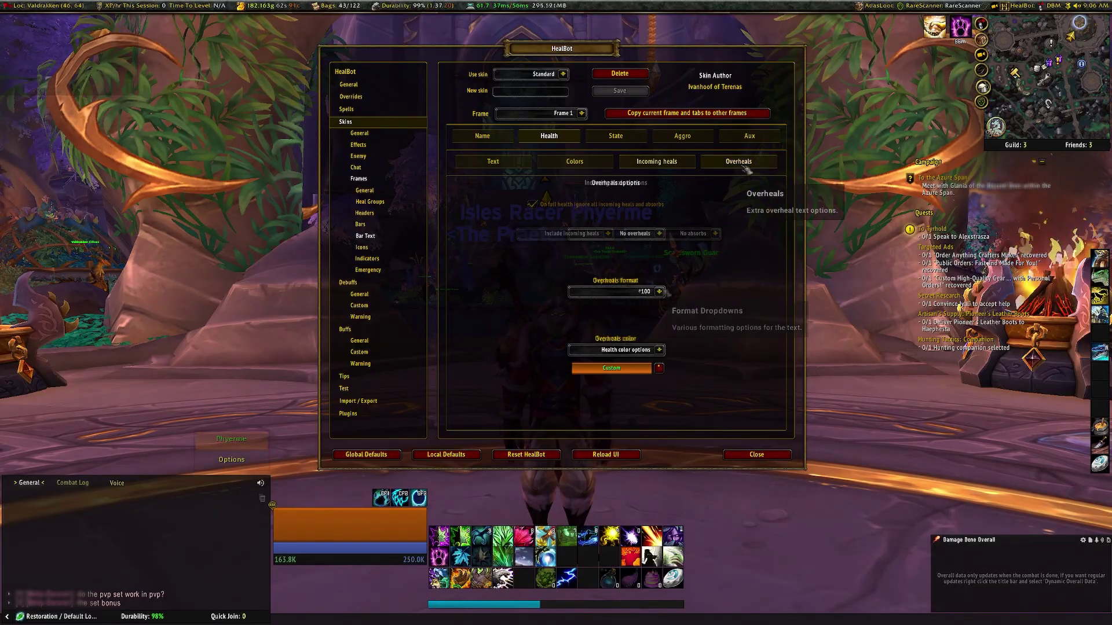
{"action": "left_click", "coordinate": [385, 246]}
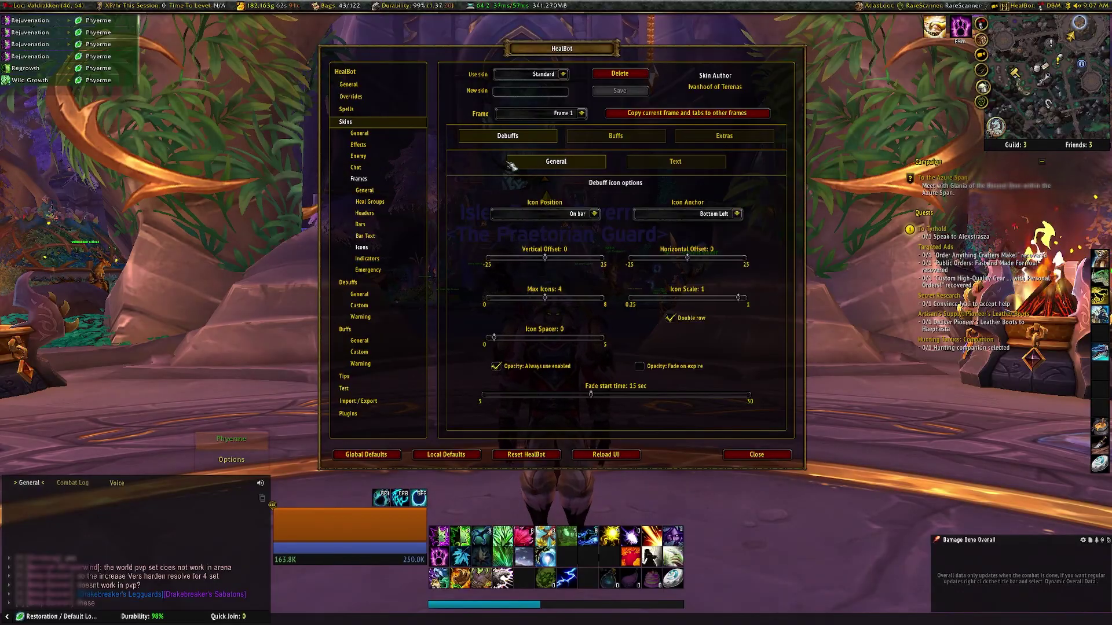
- Open the buff icon options and cast Rejuvenation, Regrowth and Wild Growth on your own frame
{"action": "mouse_move", "coordinate": [255, 450]}
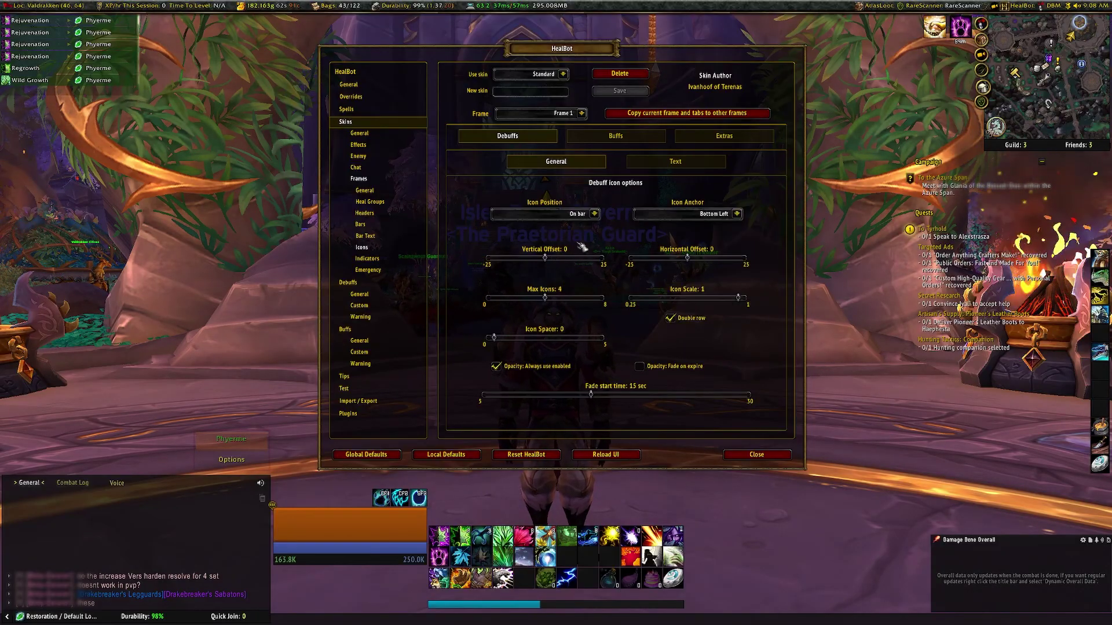
{"action": "left_click", "coordinate": [618, 139]}
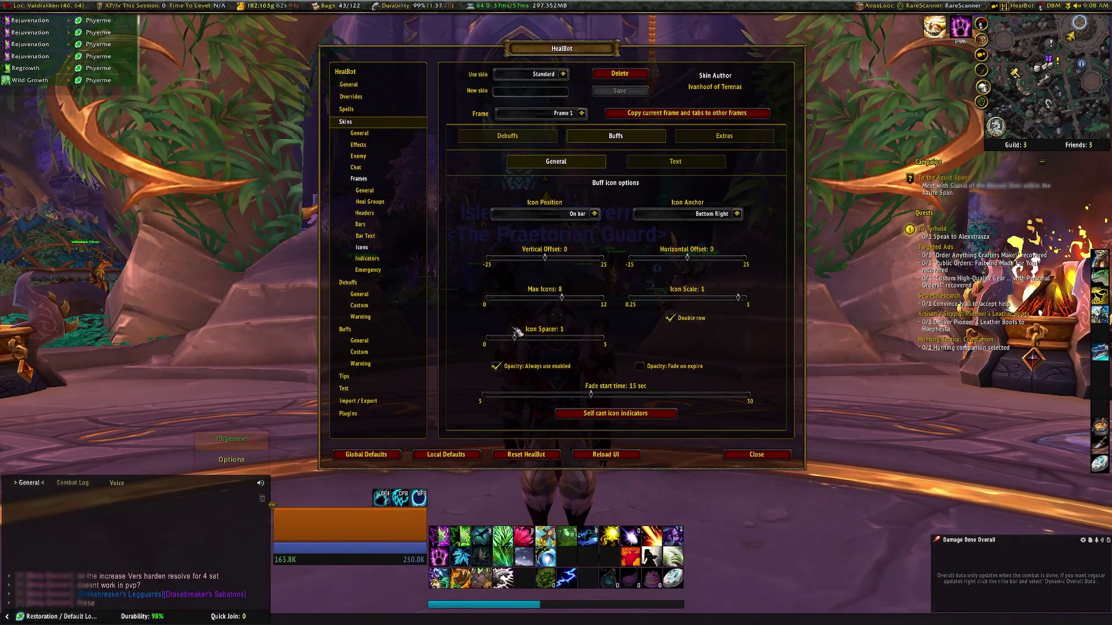
{"action": "left_click", "coordinate": [246, 446]}
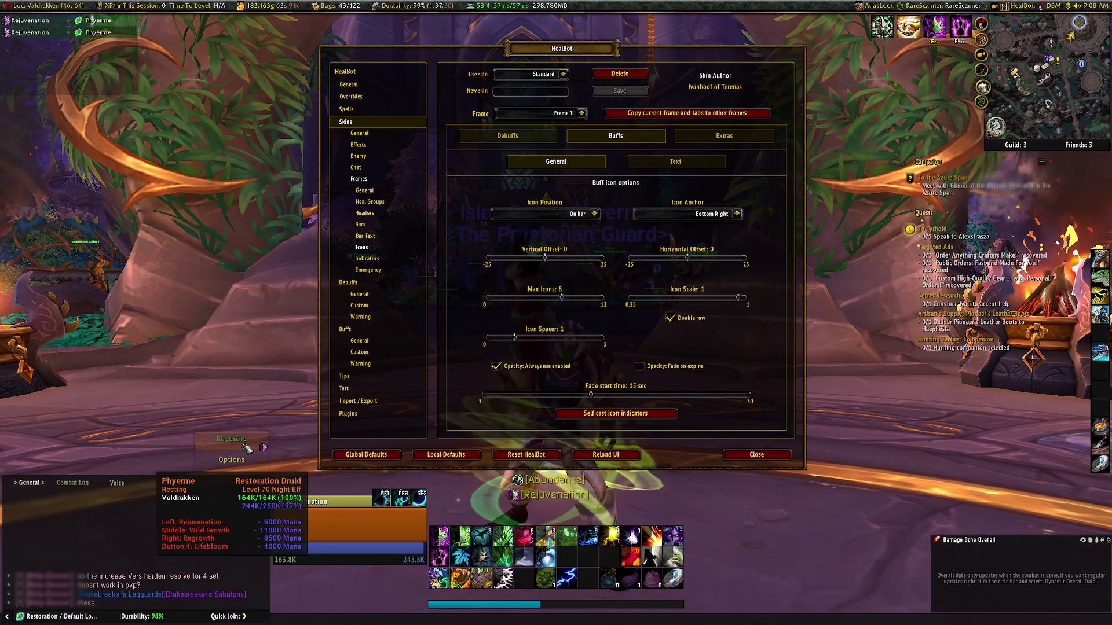
{"action": "right_click", "coordinate": [246, 446]}
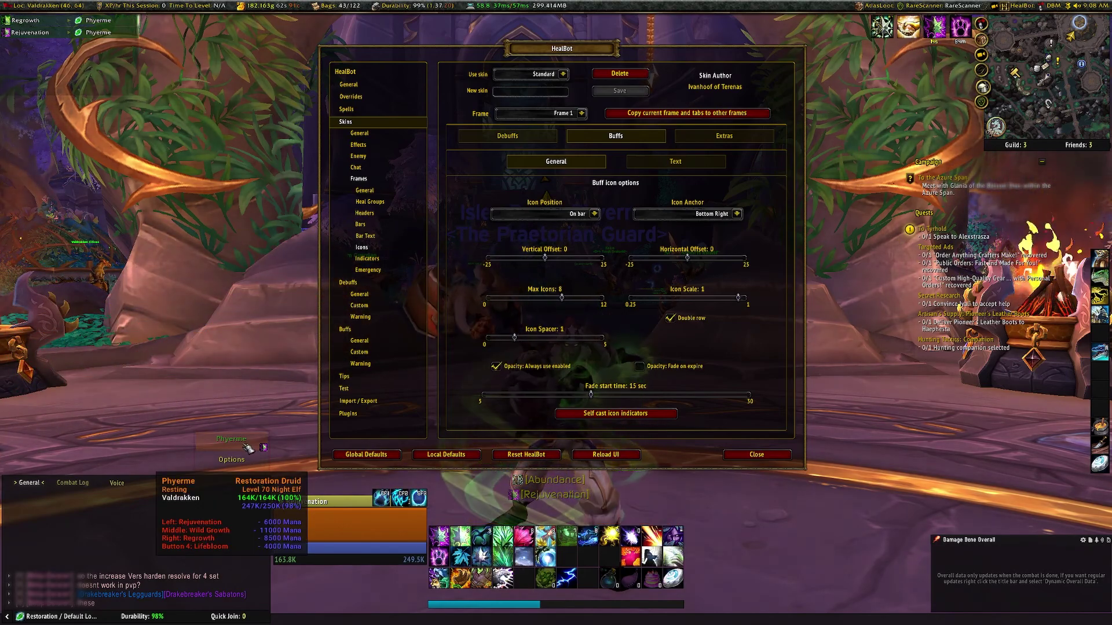
{"action": "middle_click", "coordinate": [247, 447]}
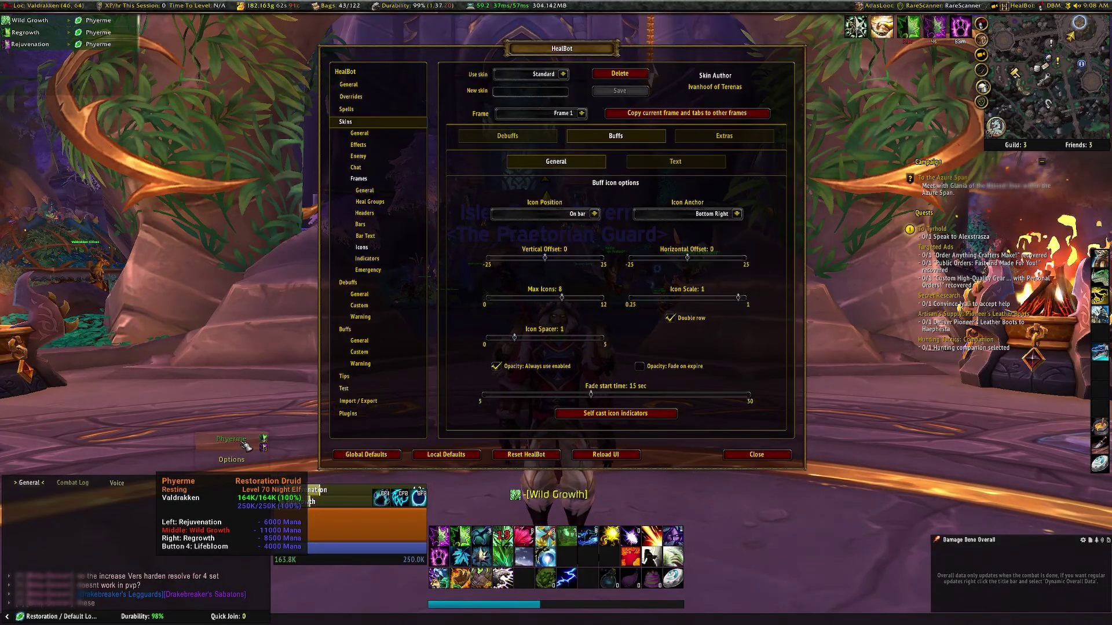
{"action": "right_click", "coordinate": [247, 447]}
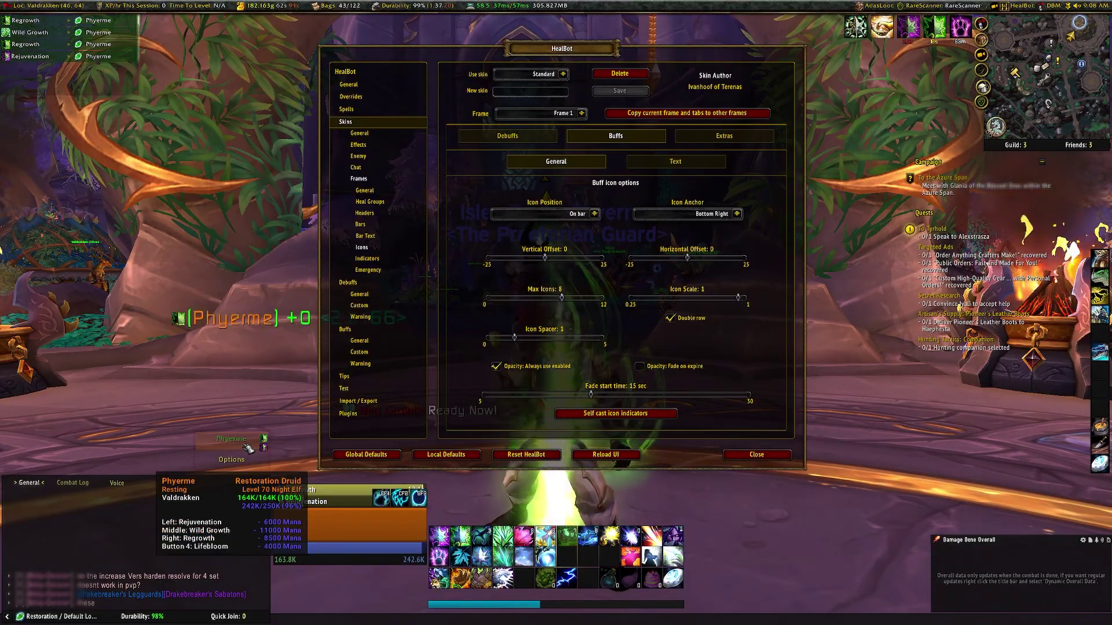
{"action": "left_click", "coordinate": [237, 448]}
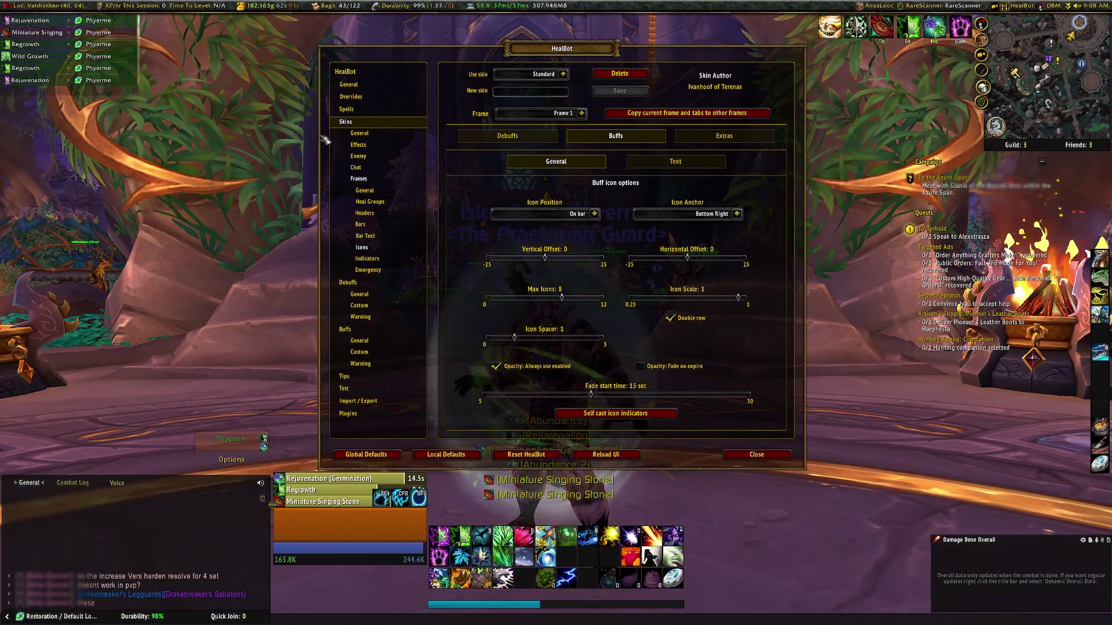
- Anchor buff icons at Bottom Left, then return them to Bottom Right and view Extras
{"action": "left_click", "coordinate": [718, 214]}
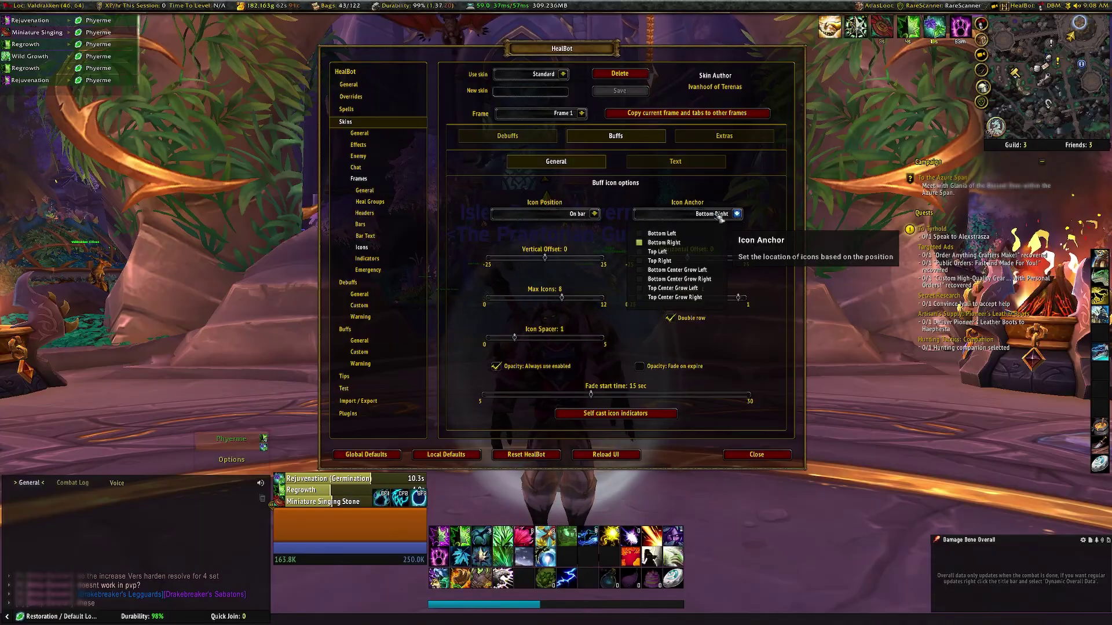
{"action": "left_click", "coordinate": [661, 234]}
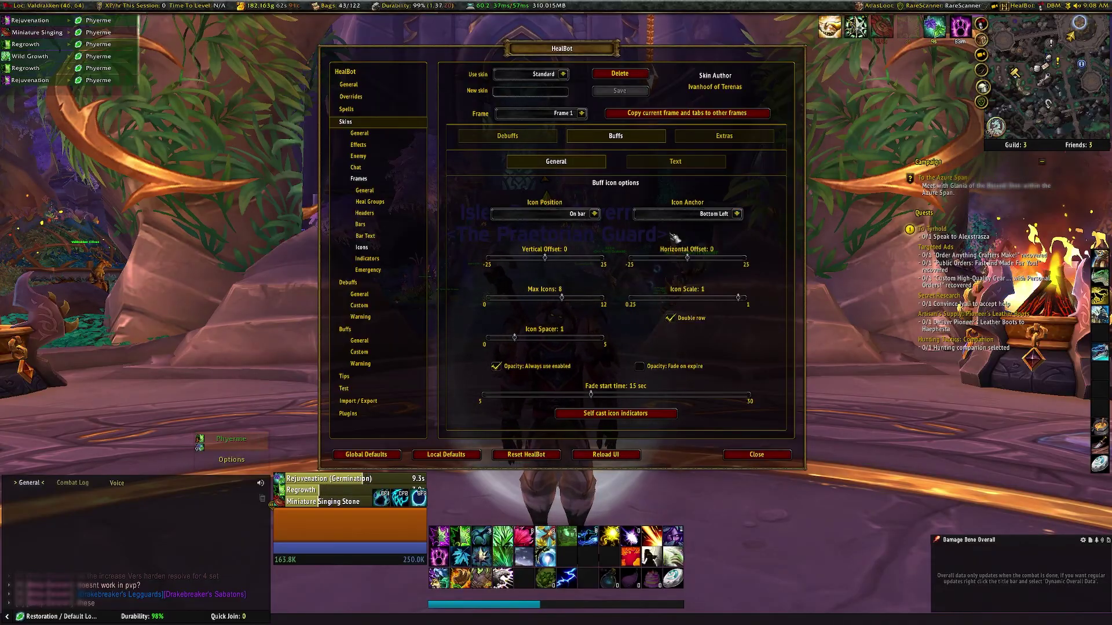
{"action": "left_click", "coordinate": [738, 215]}
{"action": "left_click", "coordinate": [711, 240]}
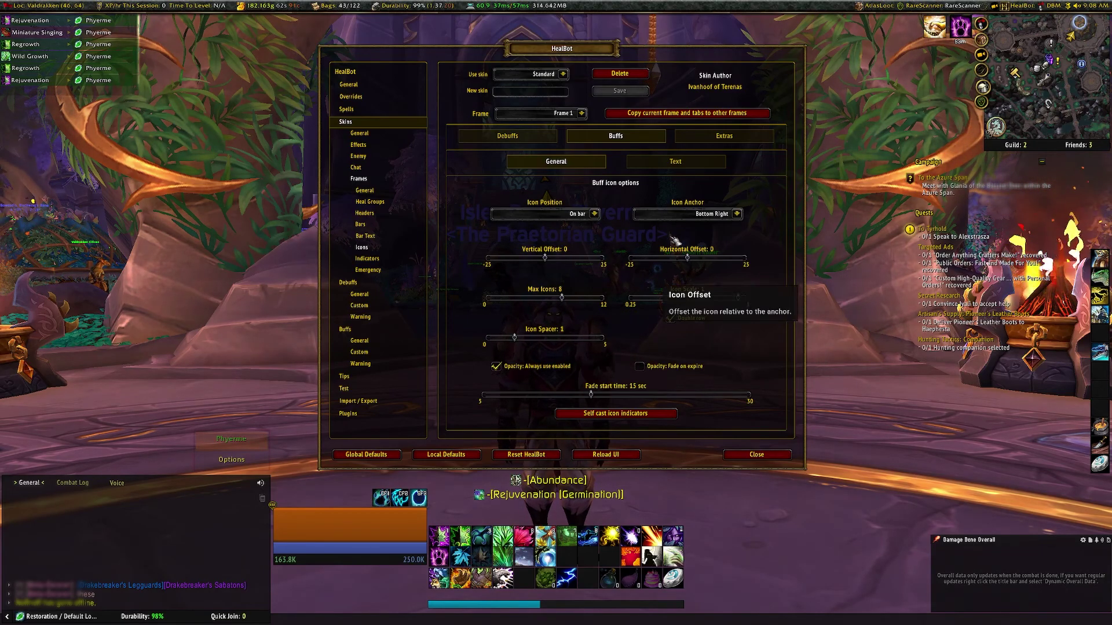
{"action": "left_click", "coordinate": [717, 138]}
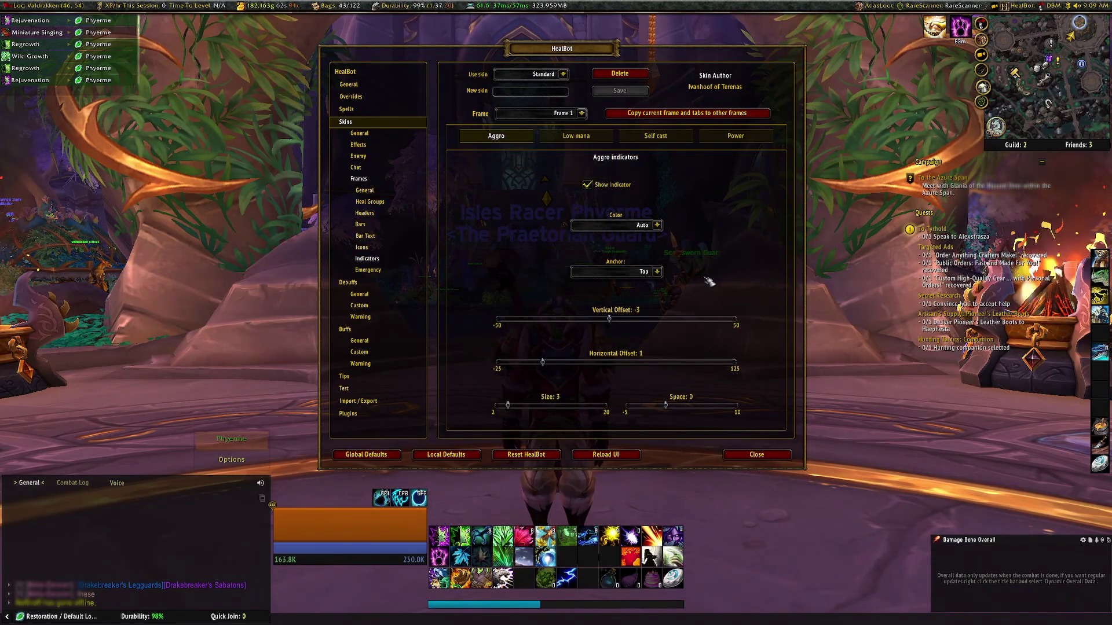
- Keep the aggro indicator colour on Auto, then open the Emergency and Debuffs General settings
{"action": "left_click", "coordinate": [657, 225]}
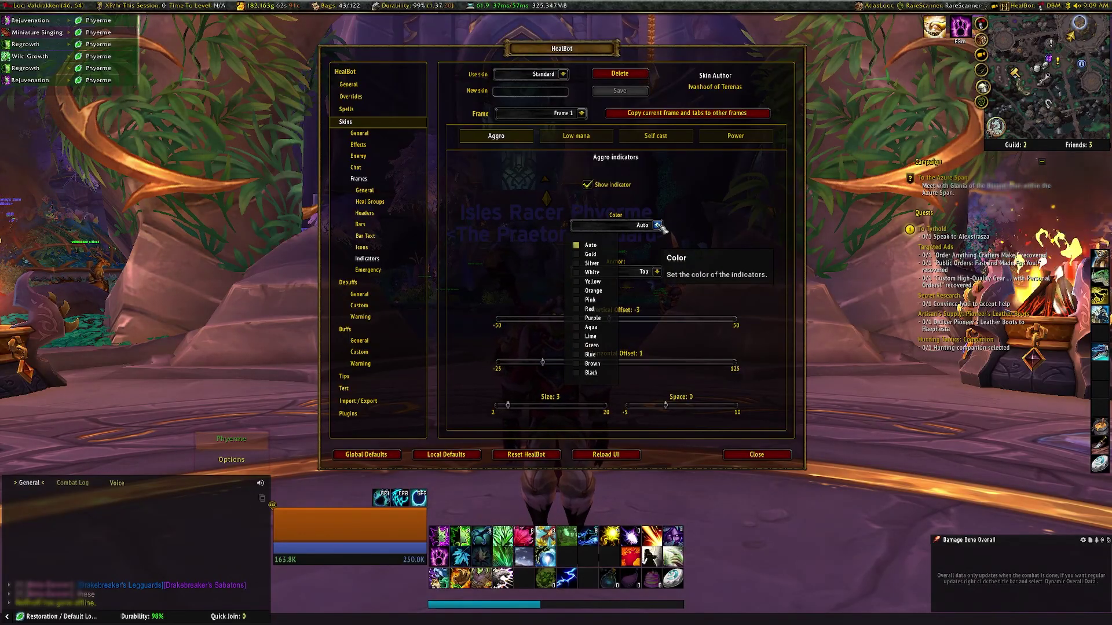
{"action": "left_click", "coordinate": [658, 226]}
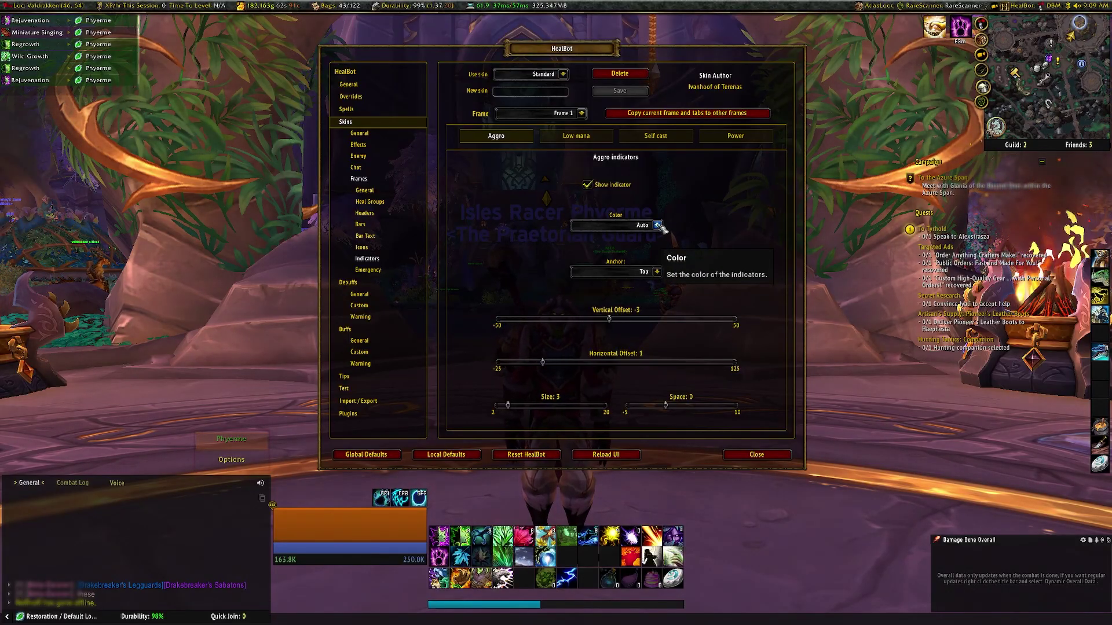
{"action": "left_click", "coordinate": [368, 271]}
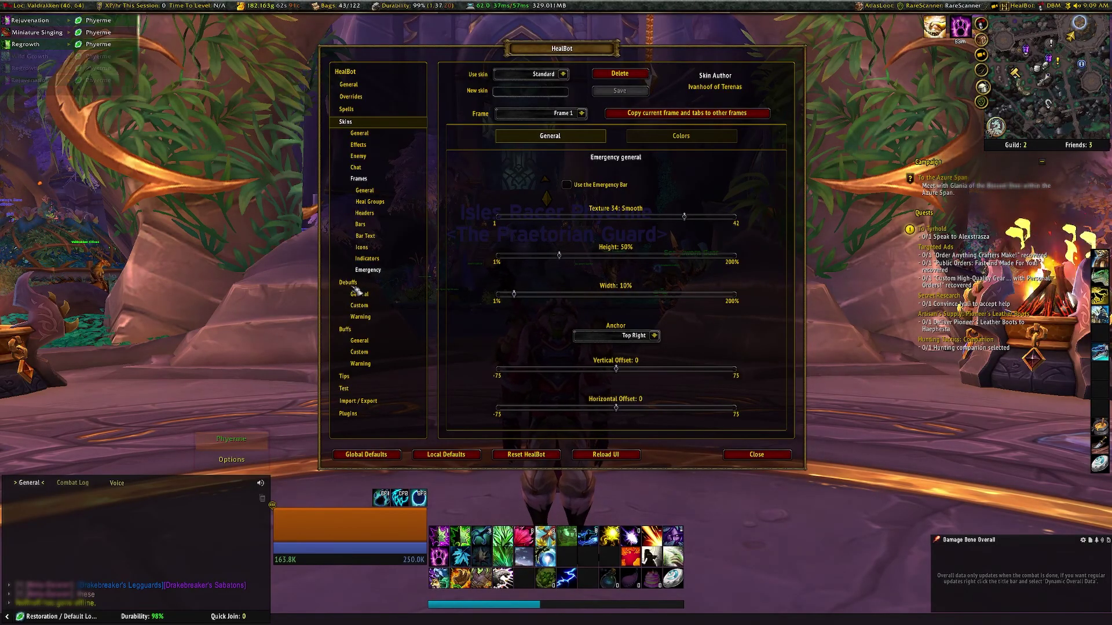
{"action": "left_click", "coordinate": [359, 295]}
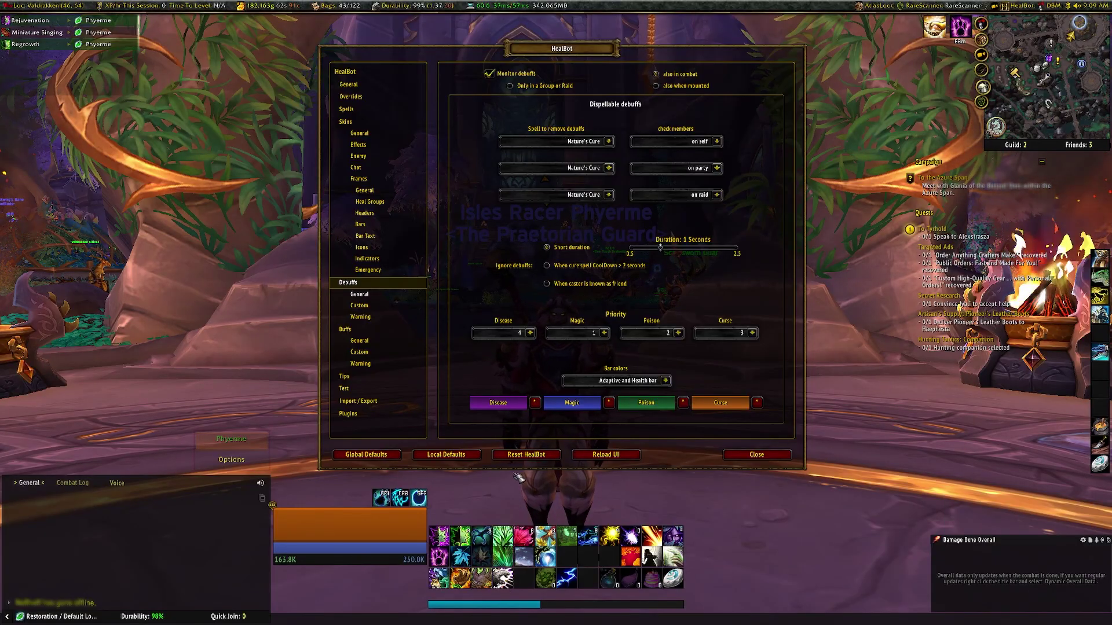
- Look over the debuff priorities and Buffs settings with Mark of the Wild, then close HealBot
{"action": "mouse_move", "coordinate": [509, 339]}
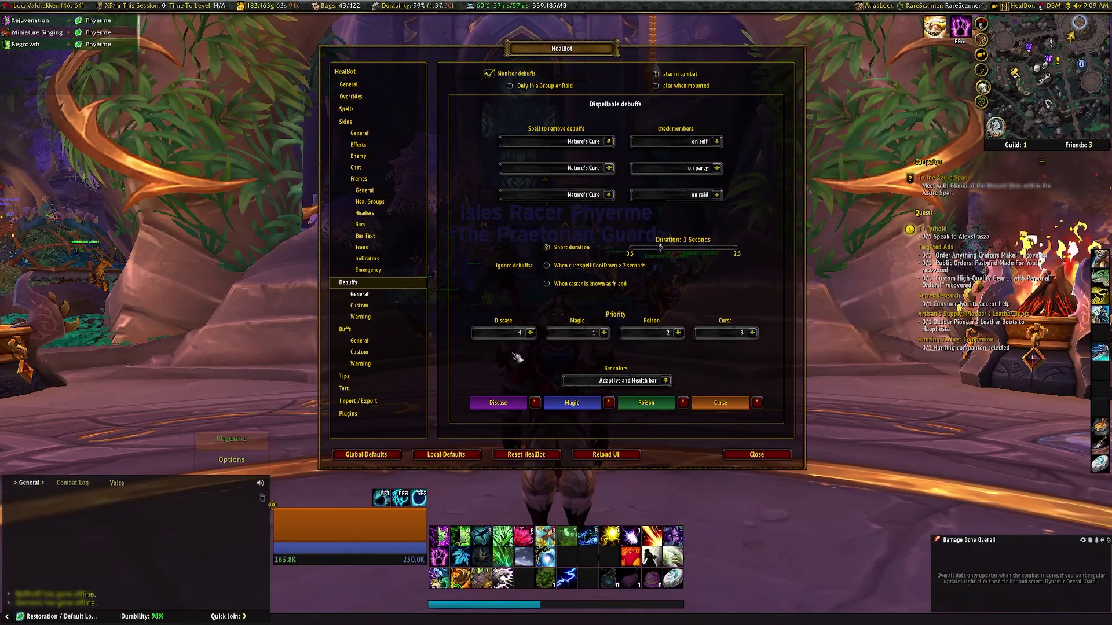
{"action": "mouse_move", "coordinate": [726, 337]}
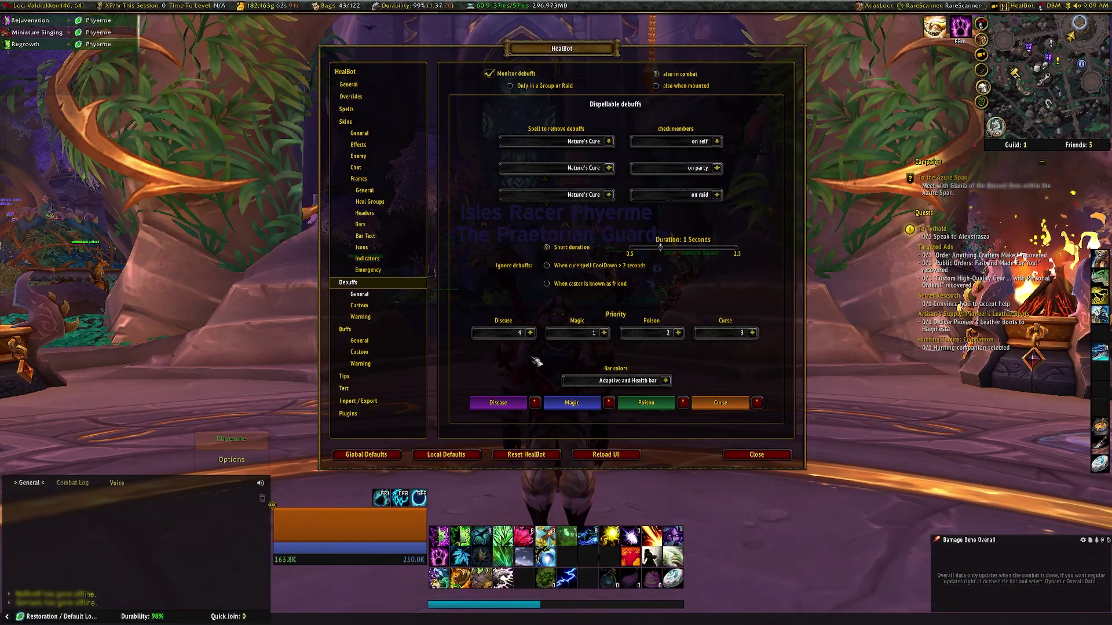
{"action": "left_click", "coordinate": [345, 329]}
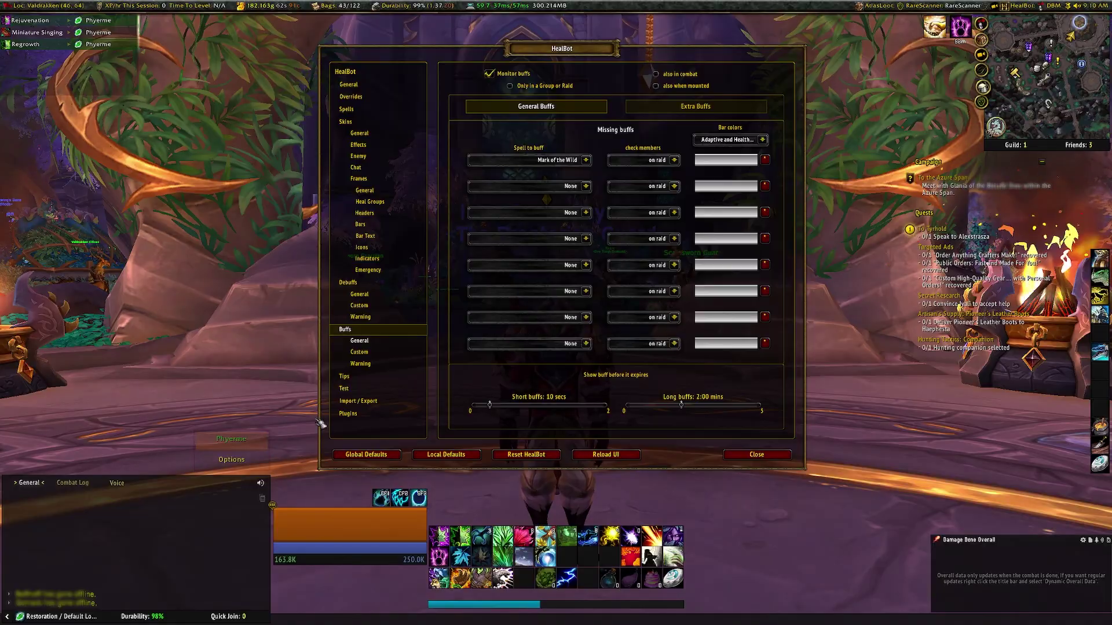
{"action": "mouse_move", "coordinate": [223, 449]}
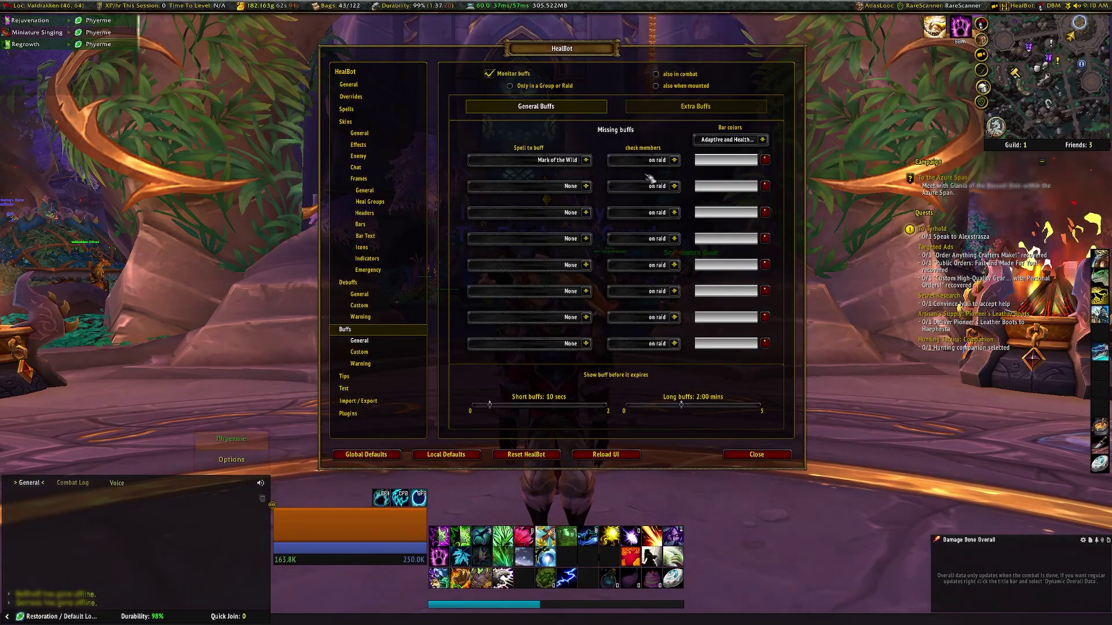
{"action": "left_click", "coordinate": [734, 454]}
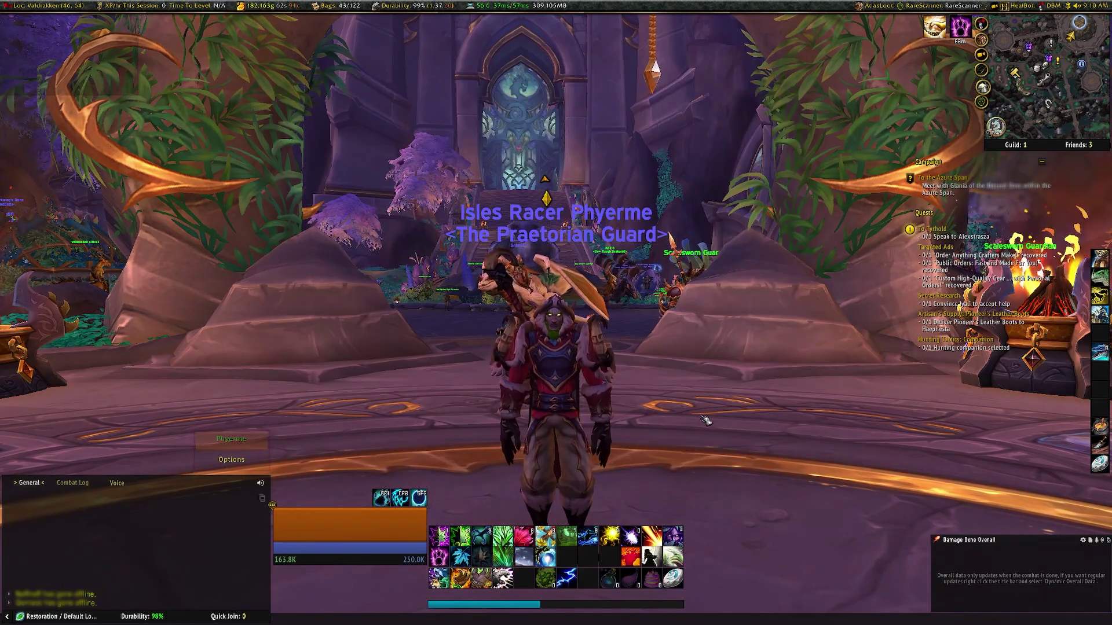
- Cast Rejuvenation, Regrowth, Swiftmend (key 3) and Wild Growth on yourself through the HealBot frame
{"action": "left_click_drag", "start_coordinate": [706, 421], "coordinate": [289, 429]}
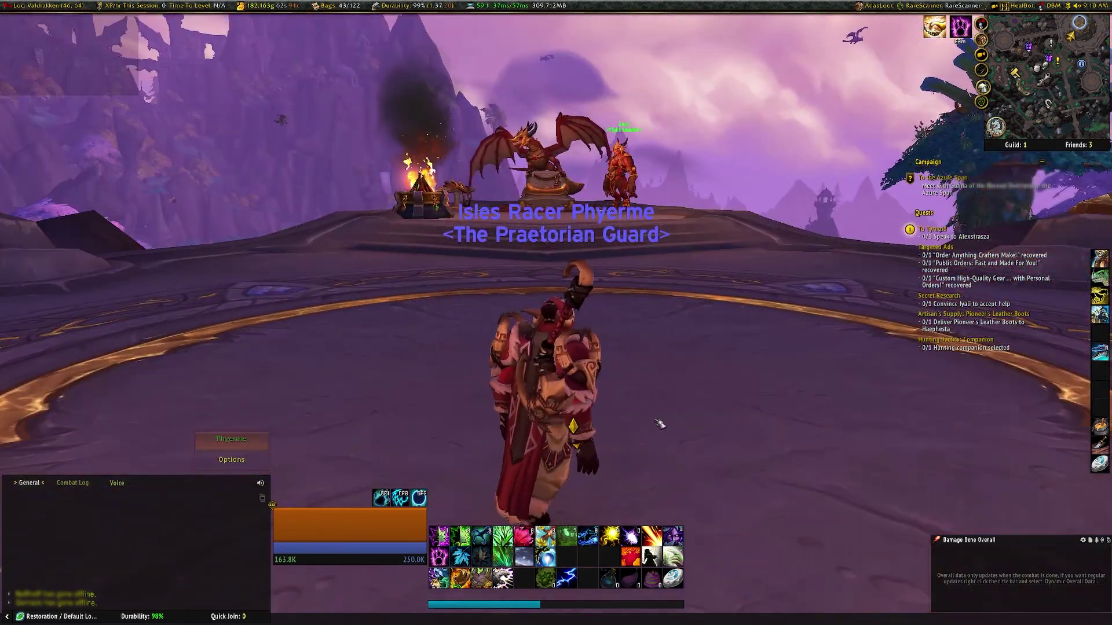
{"action": "left_click", "coordinate": [231, 441]}
{"action": "right_click", "coordinate": [236, 447]}
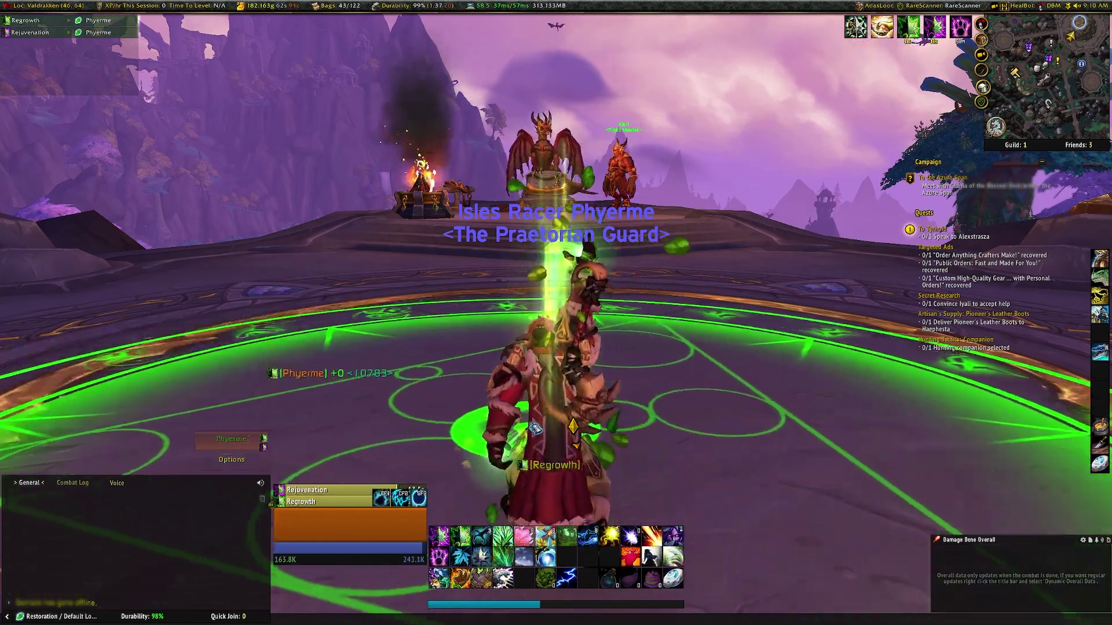
{"action": "scroll", "coordinate": [534, 428], "scroll_direction": "down", "scroll_amount": 5}
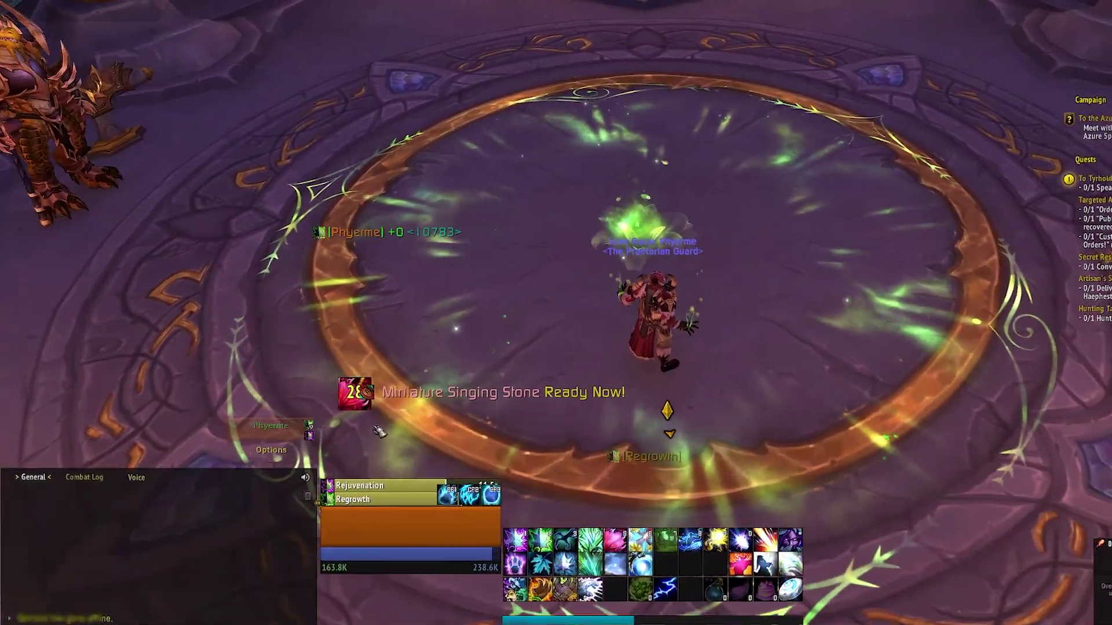
{"action": "right_click", "coordinate": [268, 441]}
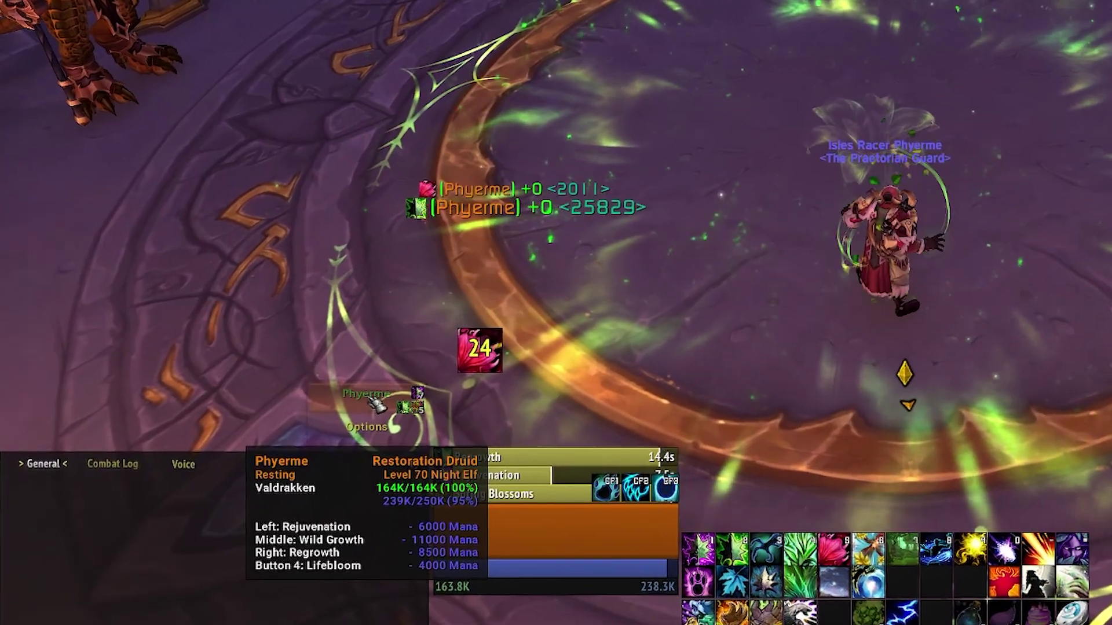
{"action": "key", "text": "3"}
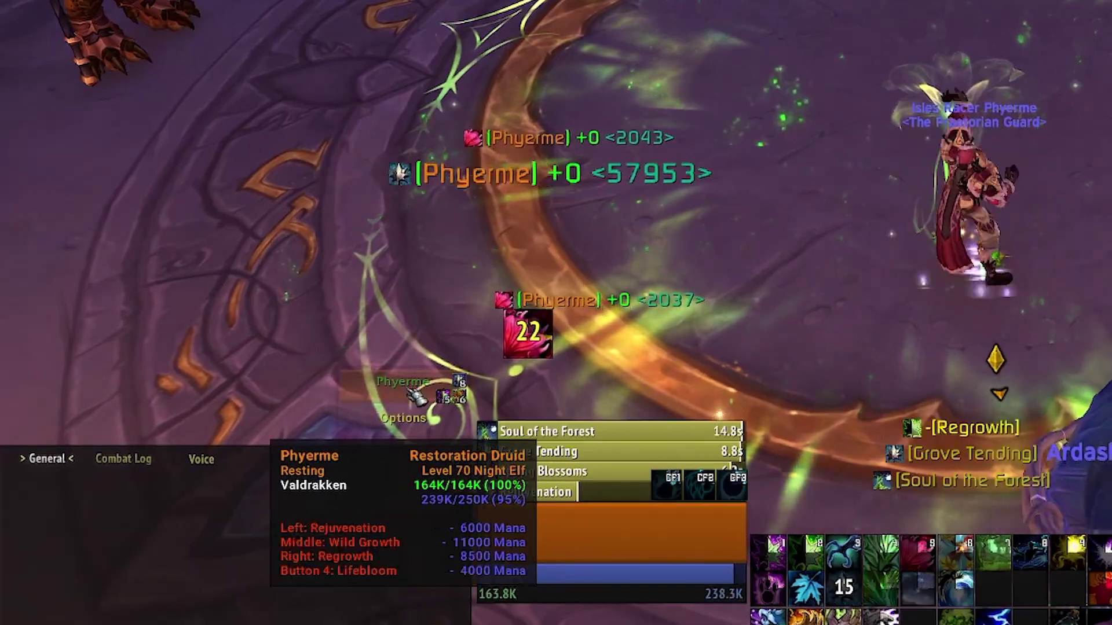
{"action": "middle_click", "coordinate": [415, 389]}
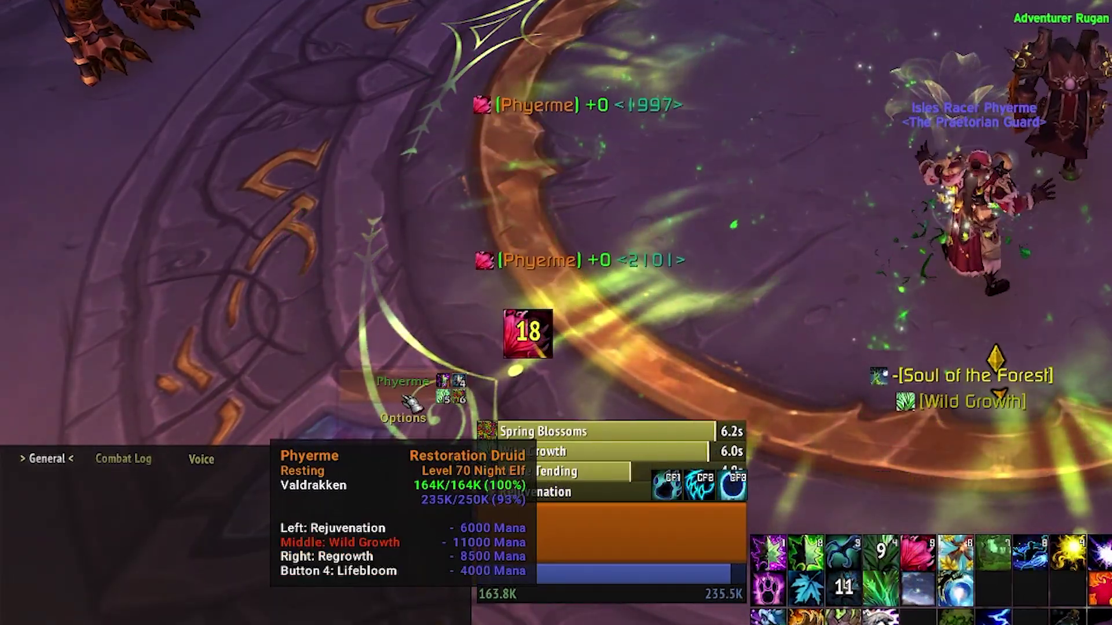
{"action": "left_click", "coordinate": [415, 390]}
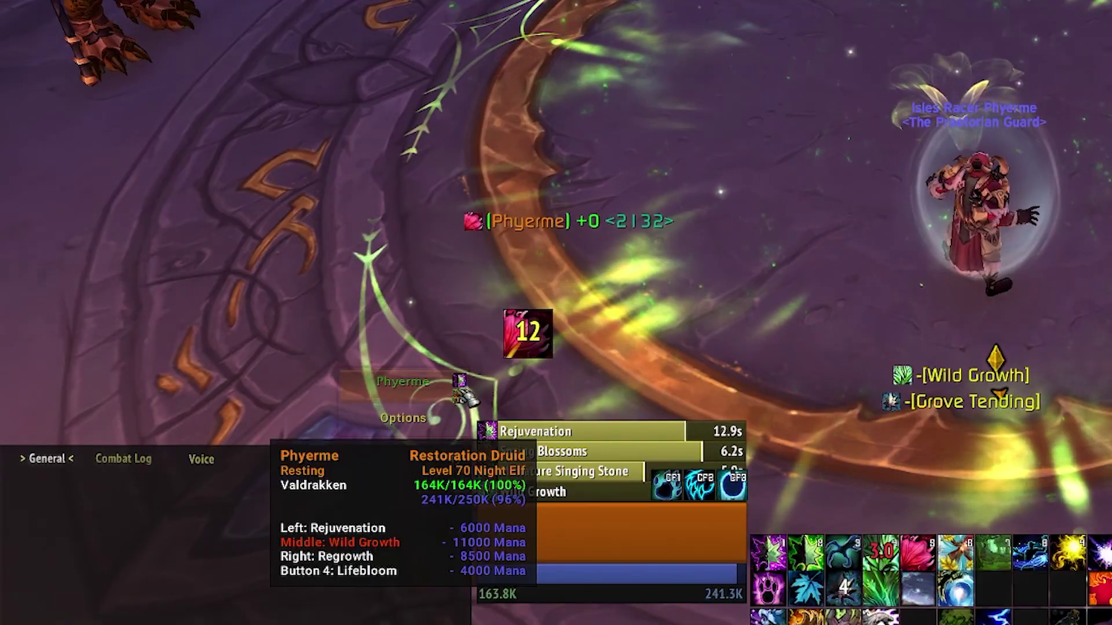
{"action": "right_click", "coordinate": [414, 394]}
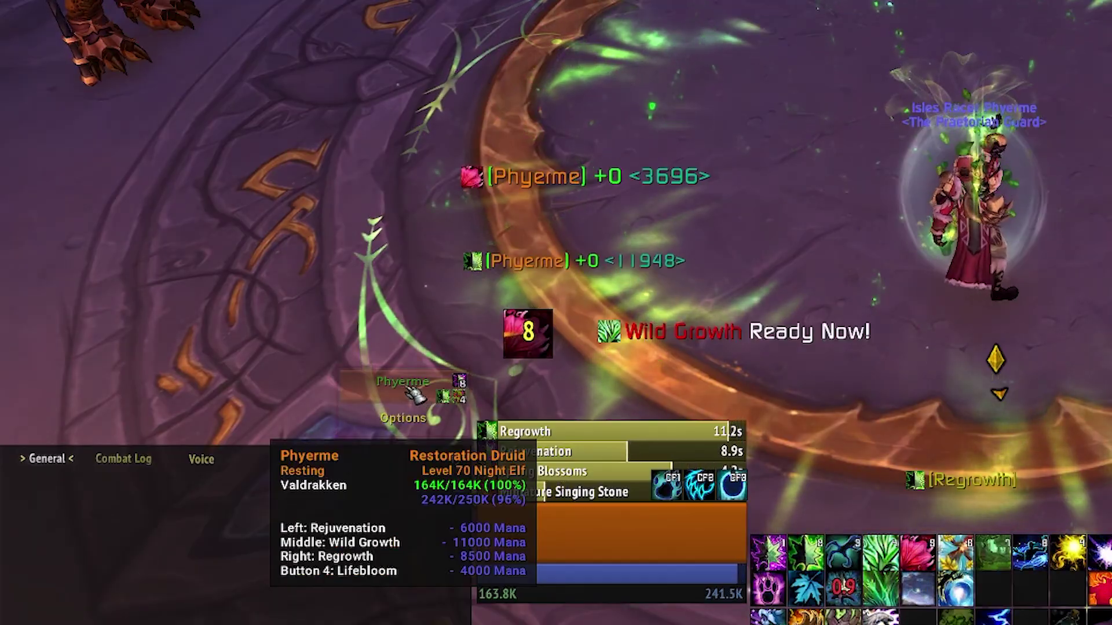
{"action": "middle_click", "coordinate": [415, 394]}
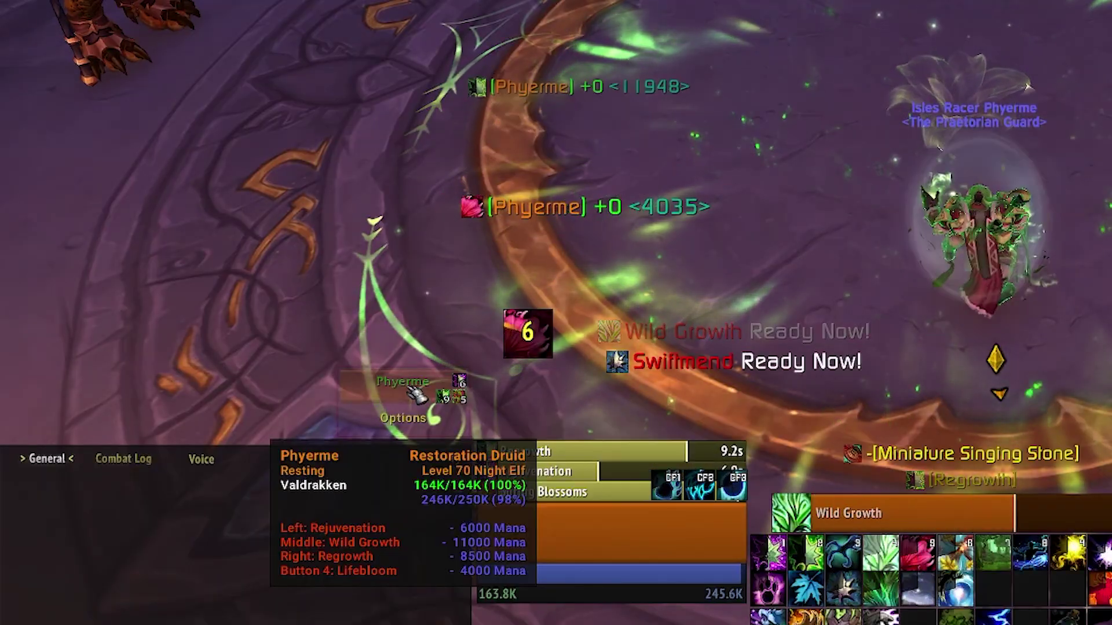